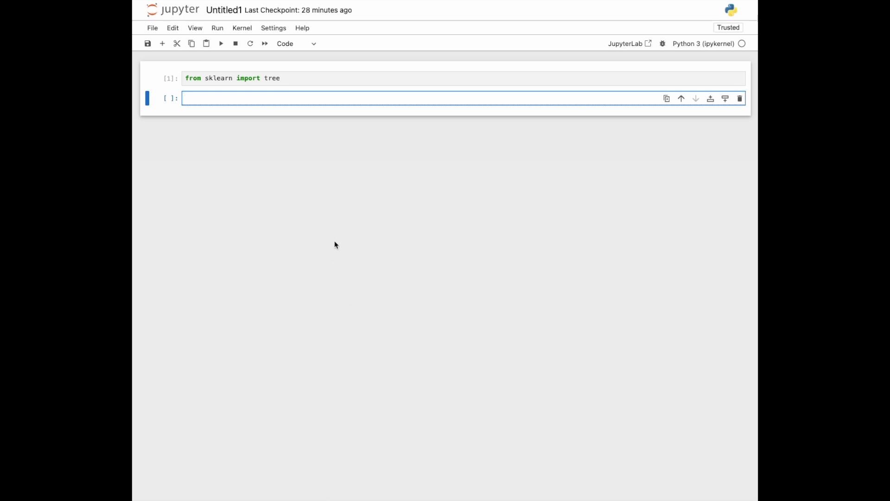
Step: Re-run the 'from sklearn import tree' cell, highlighting sklearn and tree first
click(283, 79)
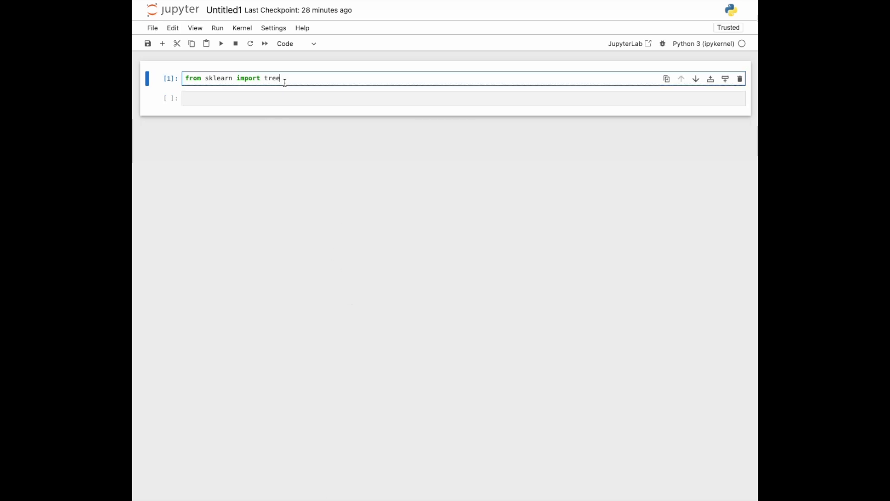
key(ctrl+a)
double_click(215, 79)
double_click(275, 78)
key(shift+Return)
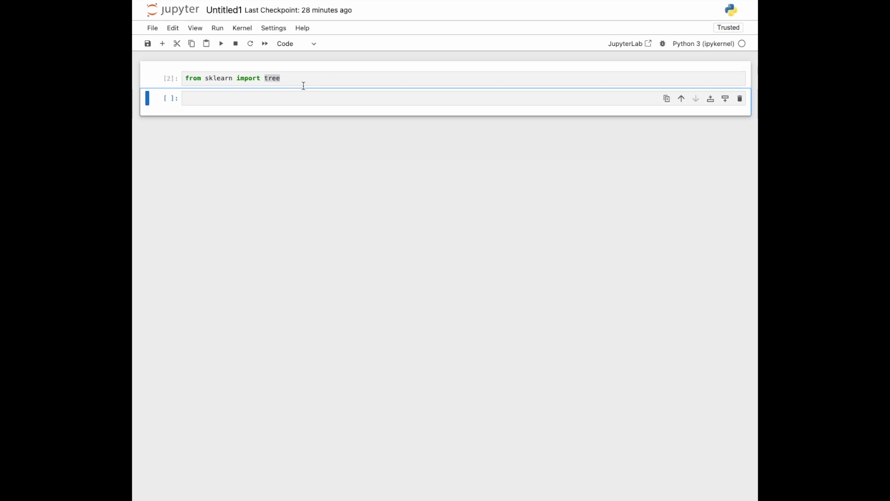
click(297, 97)
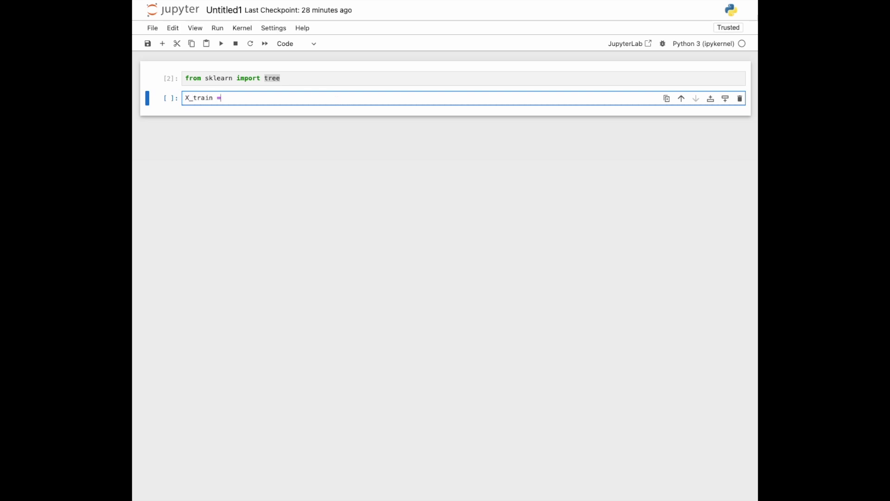
text( [)
Step: Highlight the X_train name on the training-data line, then return to the line's end
click(186, 97)
double_click(193, 97)
click(265, 101)
text([)
text([)
text(1, 6, )
text(2, 4, 5], )
text([1)
text(, 3, 2)
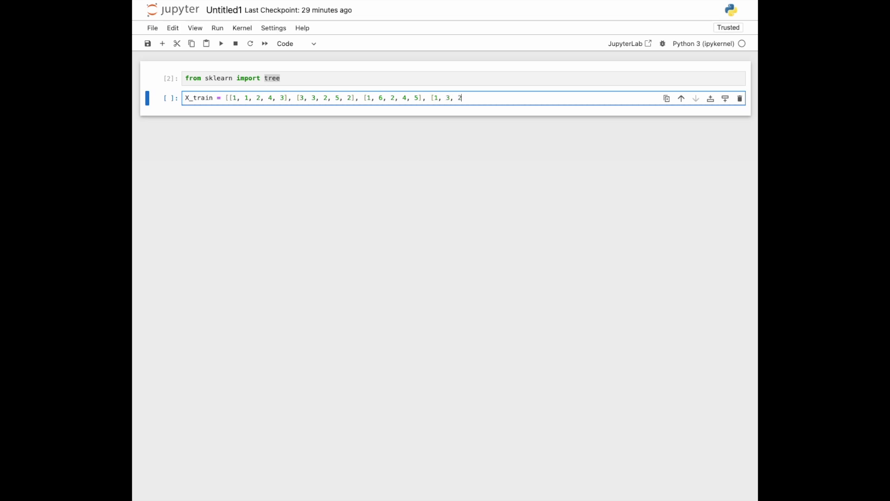
text(, 4, 4], [4, 5, 2, 6, 6)
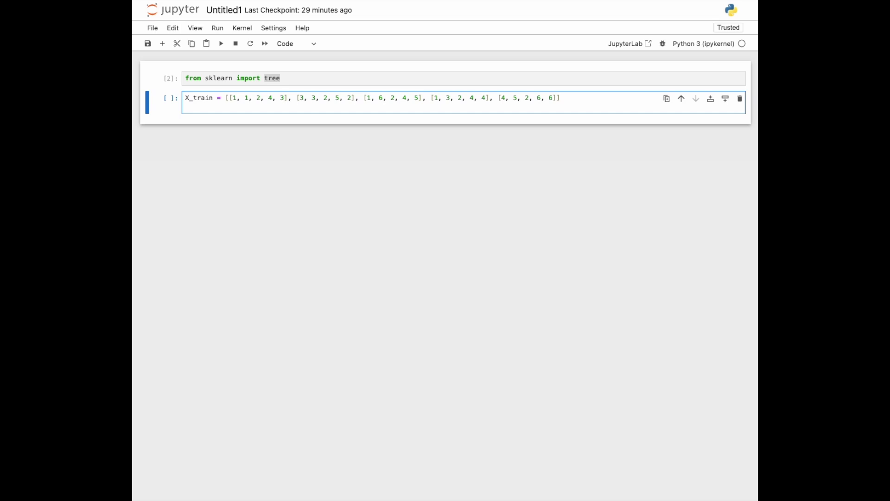
text(y_train = )
text([)
text(1, 1, )
text(2, 3,4])
Step: Fix the spacing between 3 and 4 in y_train = [1, 1, 2, 3, 4]
key(Left)
key(Left)
key(Right)
key(Right)
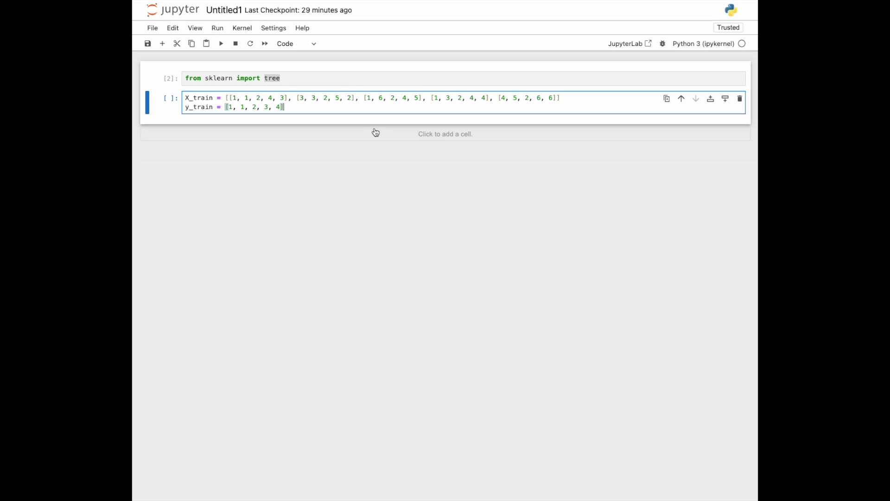
Step: Highlight the X_train name and then the whole X_train list
double_click(199, 98)
click(298, 98)
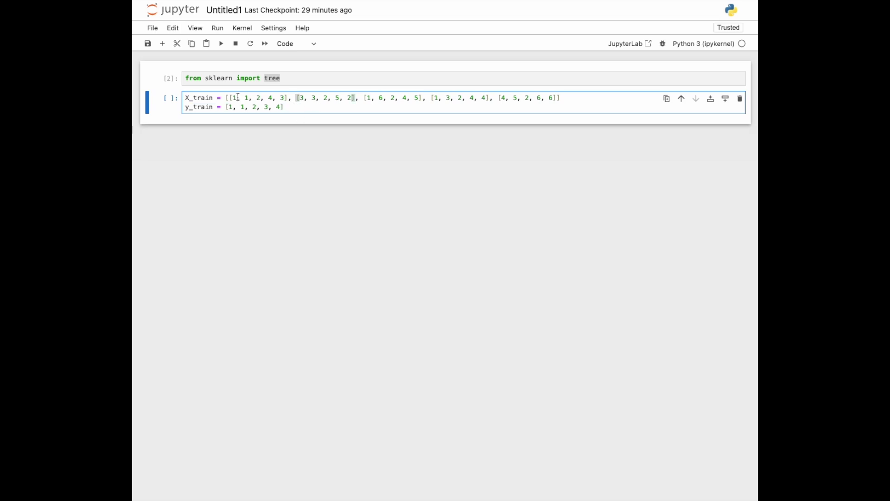
drag(229, 98, 562, 98)
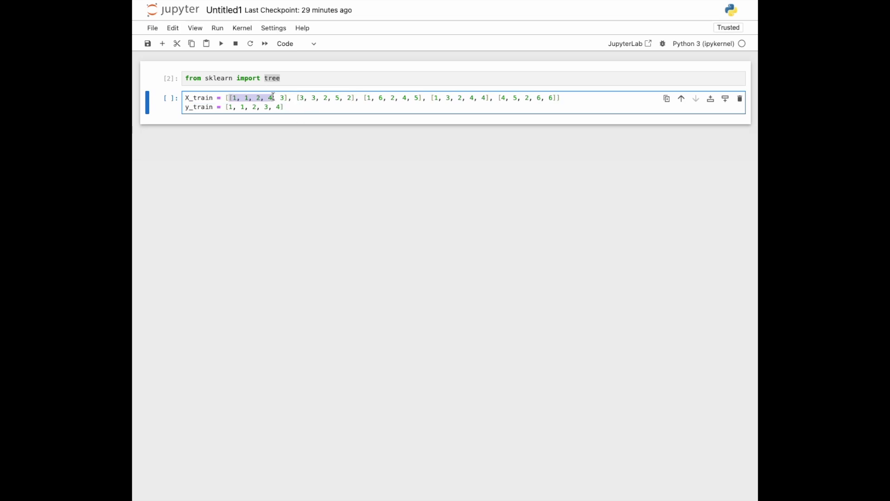
click(565, 98)
Step: Repeatedly highlight the first training row [1, 1, 2, 4, 3]
drag(287, 99, 228, 95)
drag(234, 98, 290, 101)
click(269, 98)
drag(288, 100, 230, 98)
click(270, 99)
click(259, 98)
mouse_move(230, 98)
mouse_down()
mouse_move(288, 98)
mouse_move(183, 108)
mouse_up()
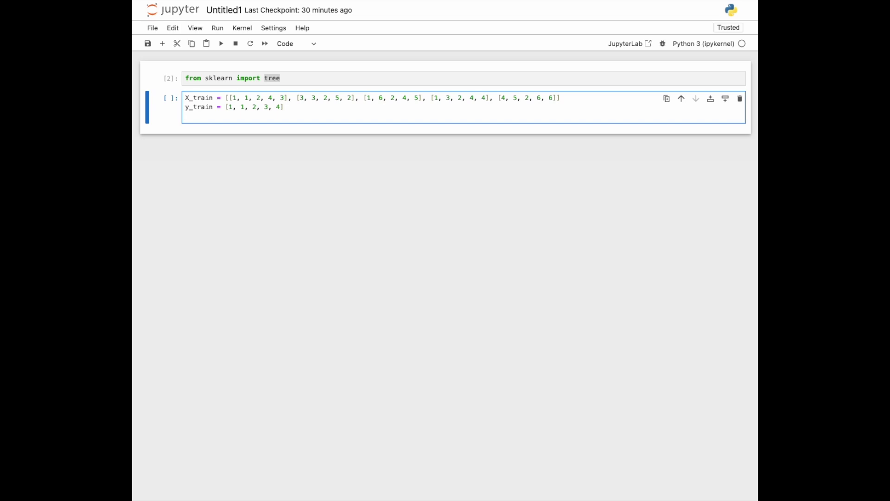
text(X_test)
text( = [)
text([1, 2, 3, 4)
text(, 5], [1, 3, )
text(2, 2, 2])
text(, [3, 2, )
text(5, 1, 2])
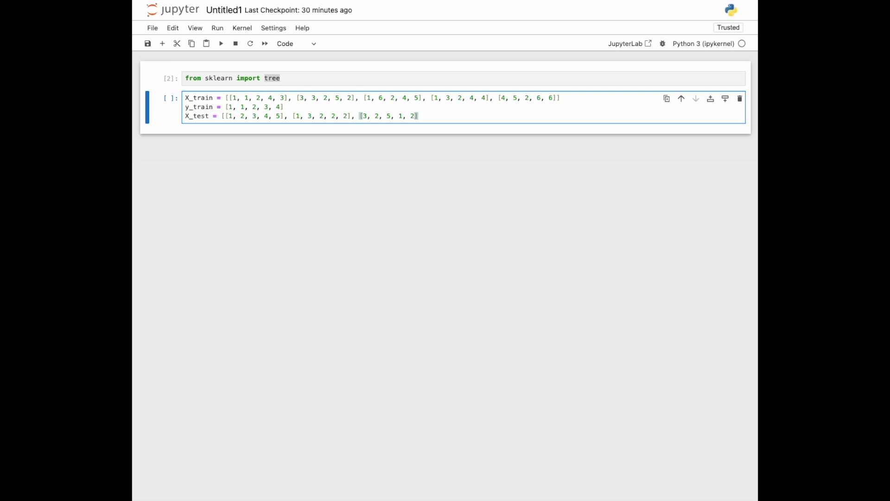
text(])
Step: Close the X_test list, add y_test = [1, 2, 3], and run the data cell
key(Return)
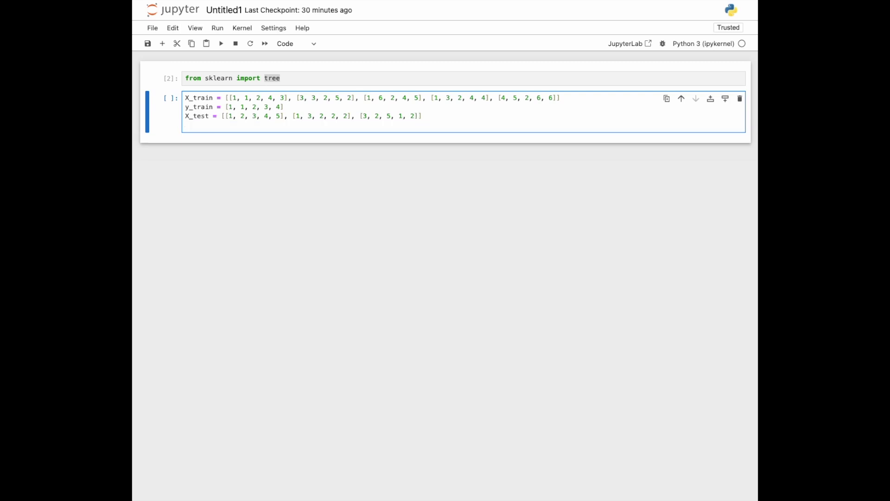
text(y_test = [)
text(1, 2, 3)
key(shift+Return)
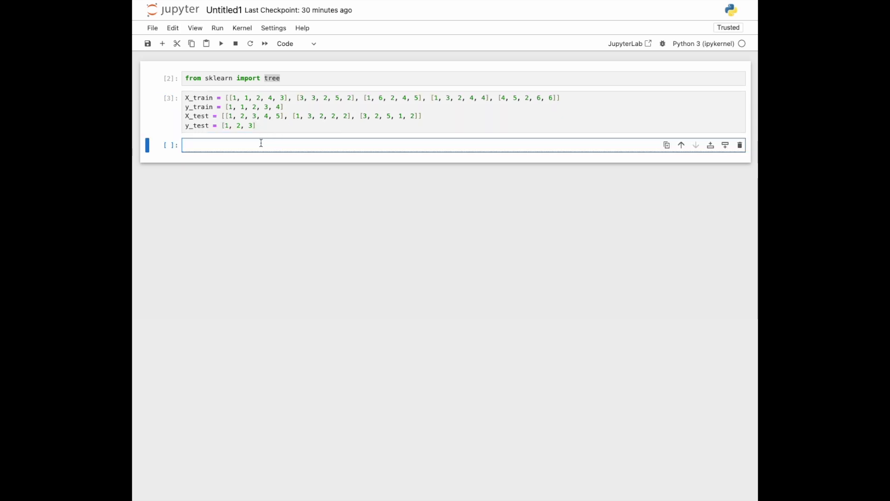
text(model = tree.DecisionTreeClassifier())
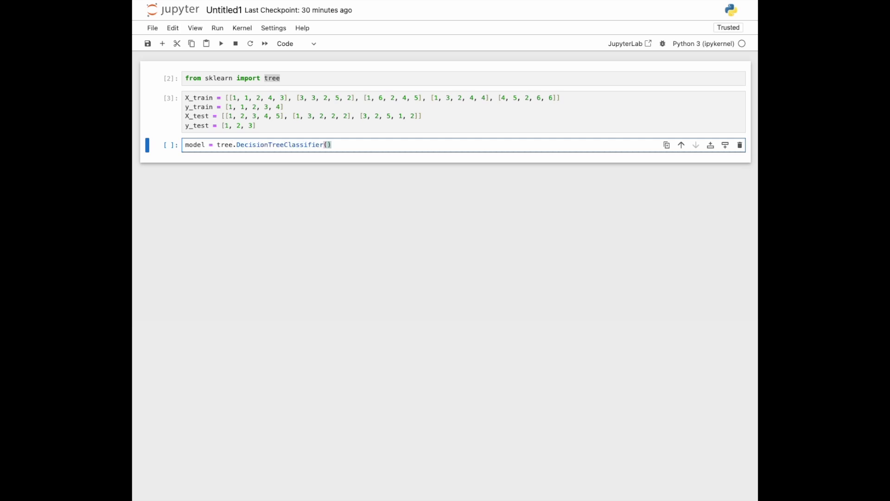
Step: Write model.fit(X_train, y_train) and predicted = model.predict(X_test), fixing typos, then run
key(Return)
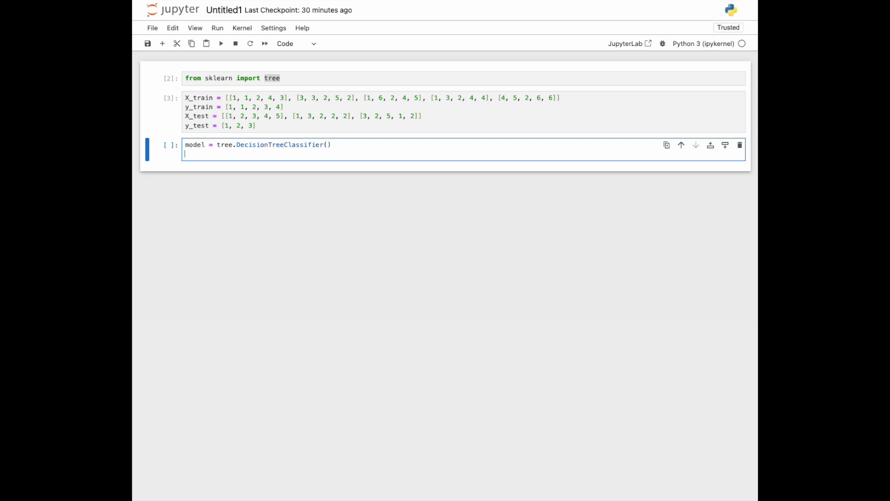
text(mo)
text(del.)
text(fit(X_train, )
text(y_train))
key(Return)
text(p)
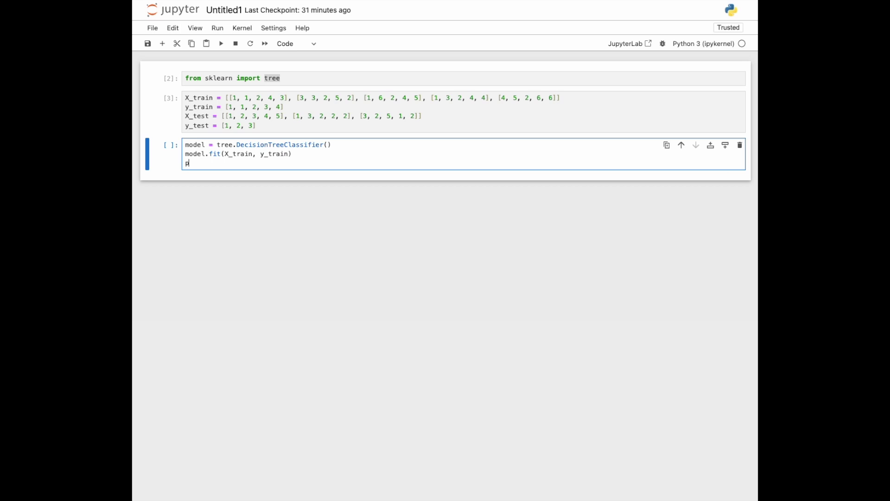
text(redicte)
text(d = model.)
text(predi)
key(BackSpace)
key(BackSpace)
text(dic)
text(t(x)
key(BackSpace)
key(BackSpace)
text(X)
text(_test))
key(shift+Return)
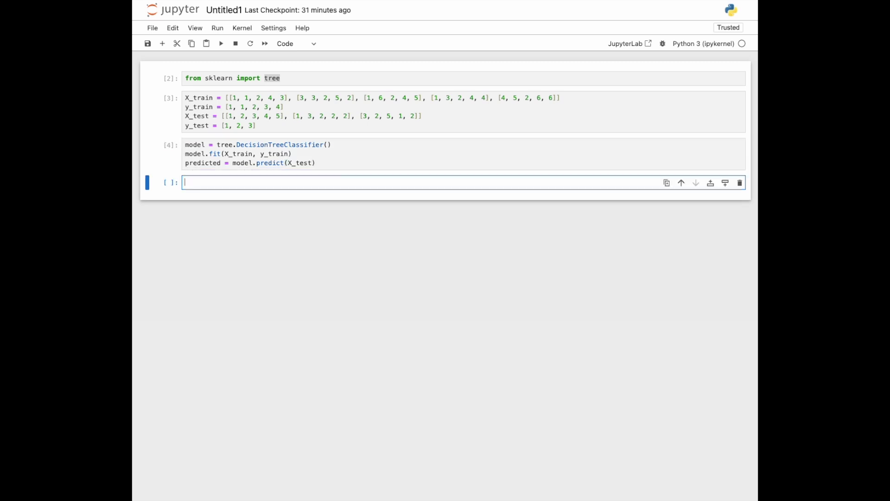
click(258, 151)
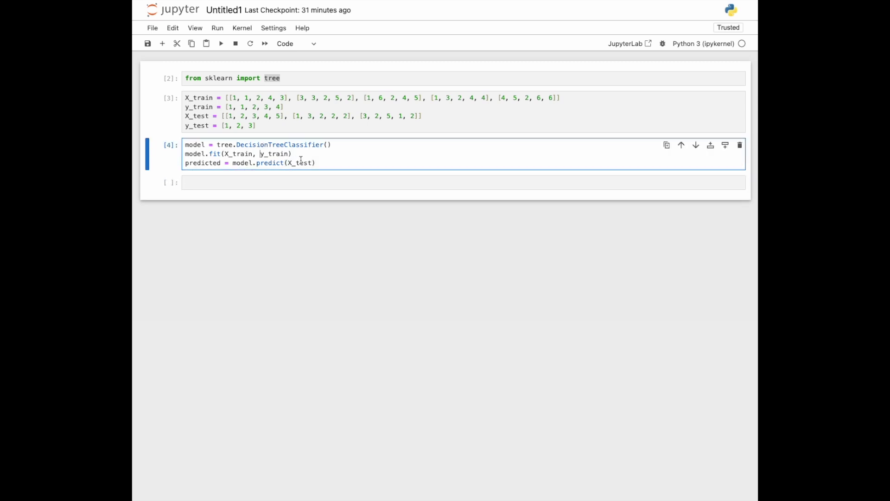
drag(292, 154, 169, 145)
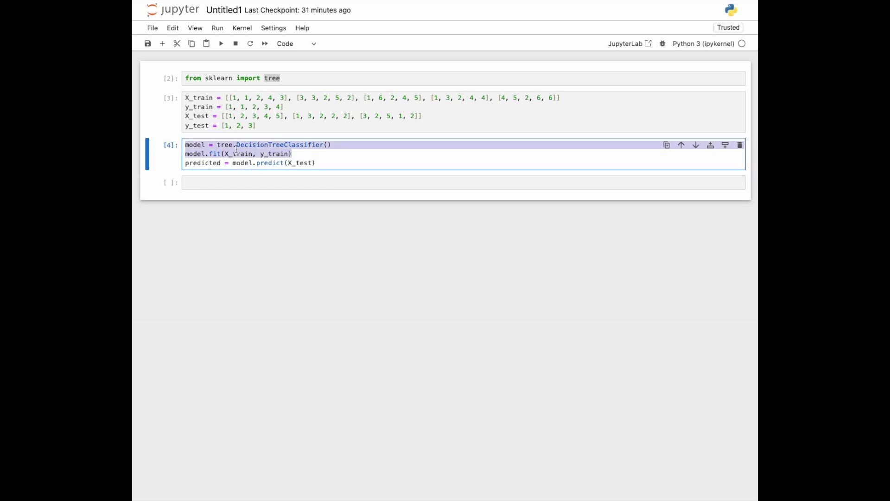
click(236, 149)
drag(582, 98, 225, 98)
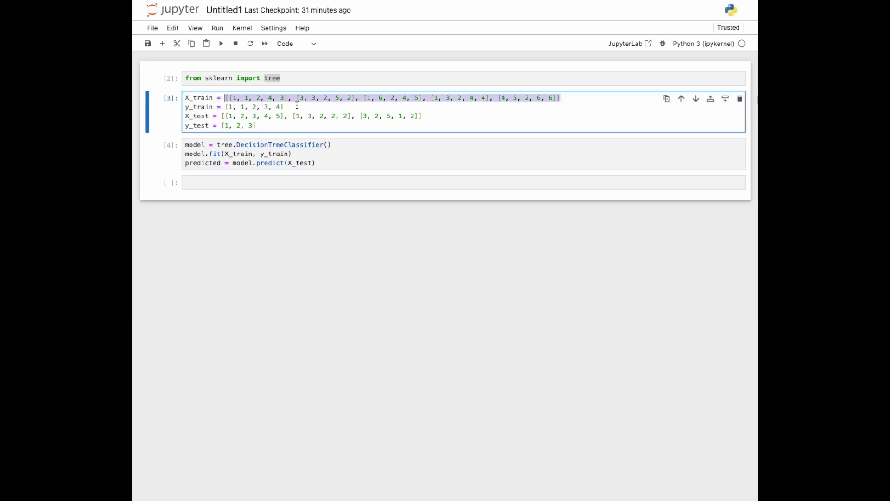
click(229, 98)
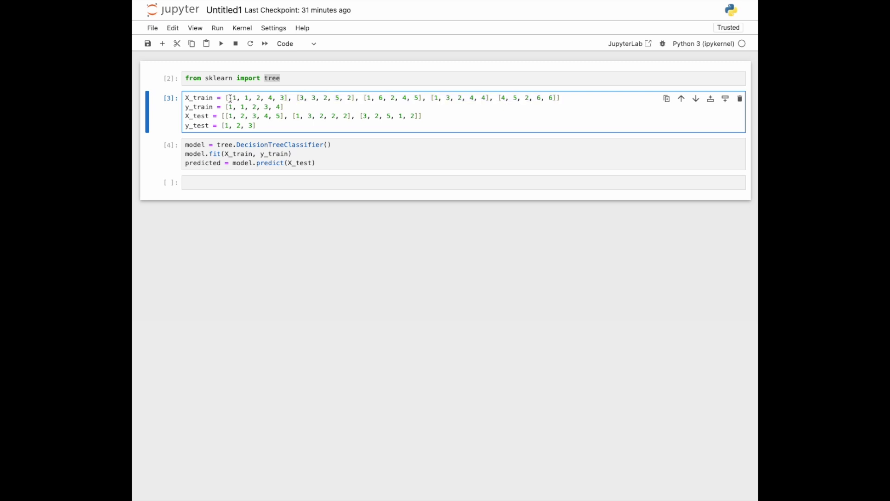
drag(230, 98, 286, 98)
key(Right)
key(Right)
key(Right)
key(Right)
drag(316, 163, 174, 165)
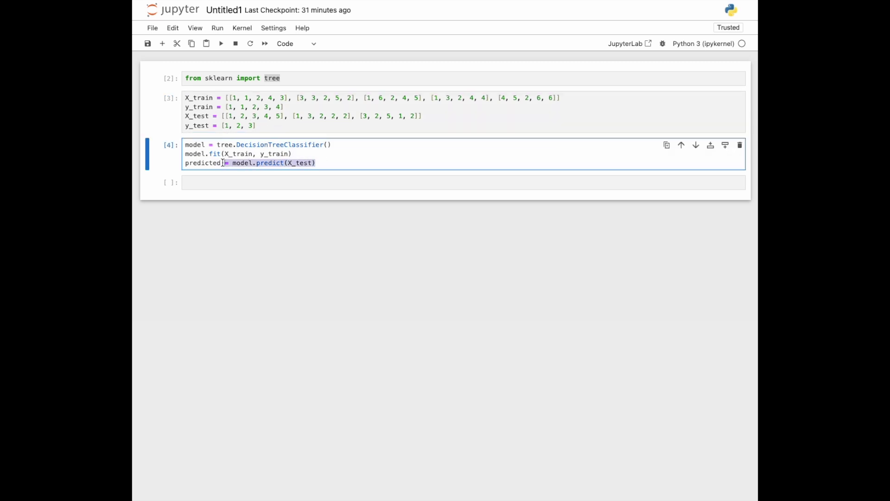
click(333, 160)
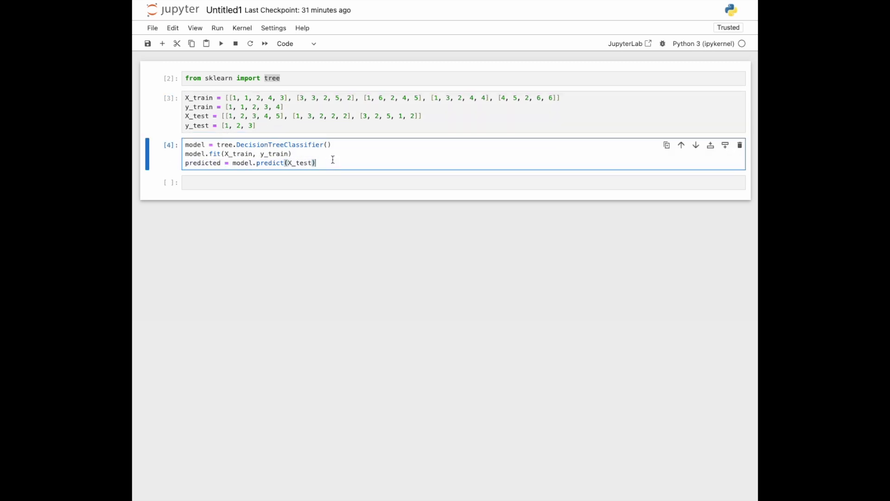
triple_click(221, 163)
click(254, 163)
drag(225, 117, 298, 115)
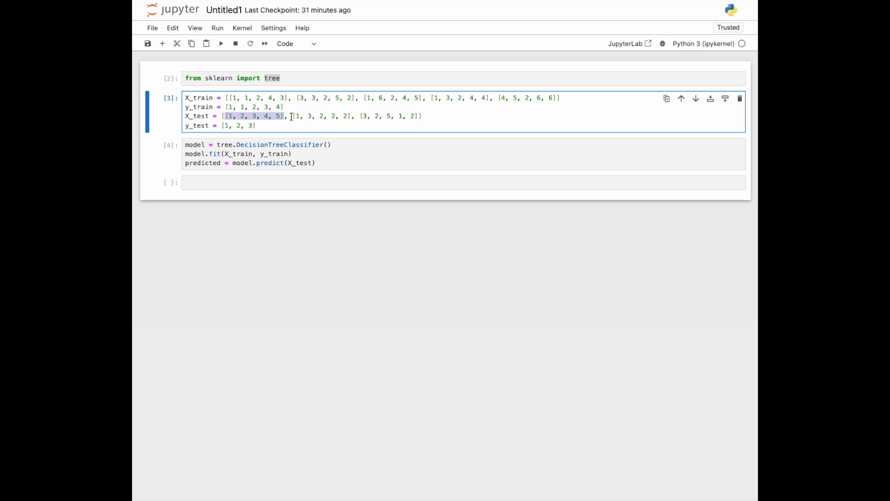
drag(292, 116, 421, 117)
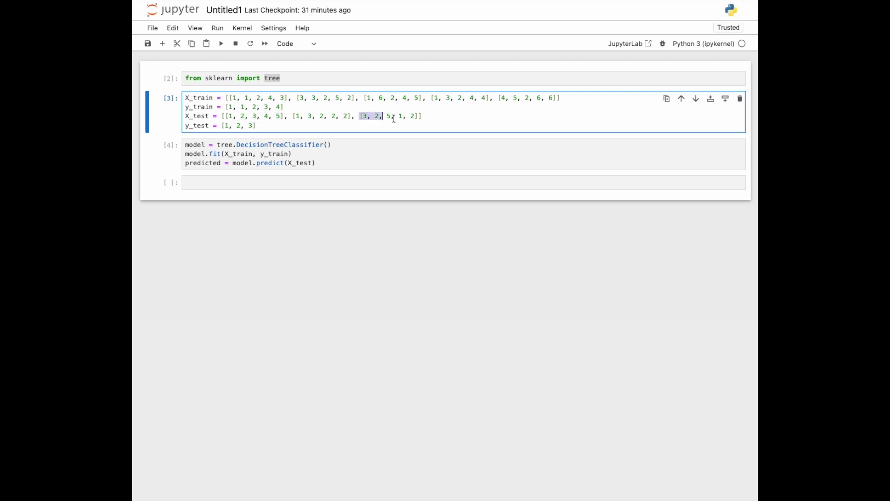
click(389, 152)
click(353, 161)
click(319, 177)
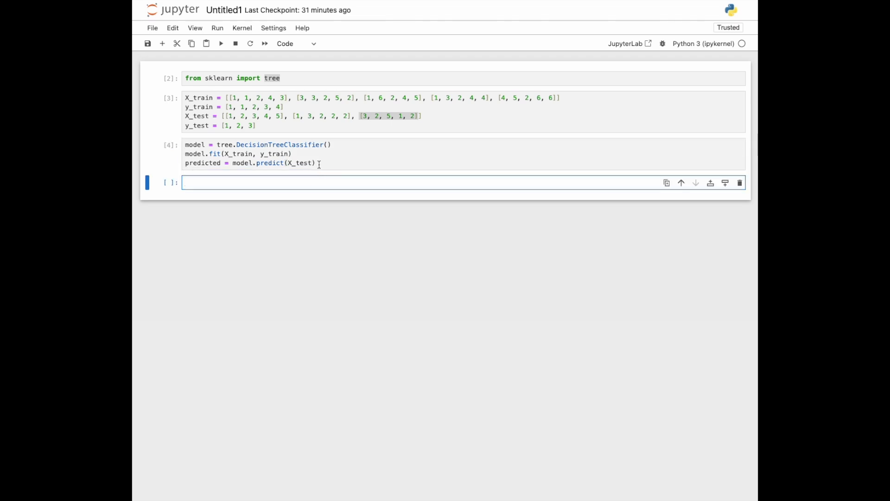
drag(320, 163, 161, 141)
click(292, 153)
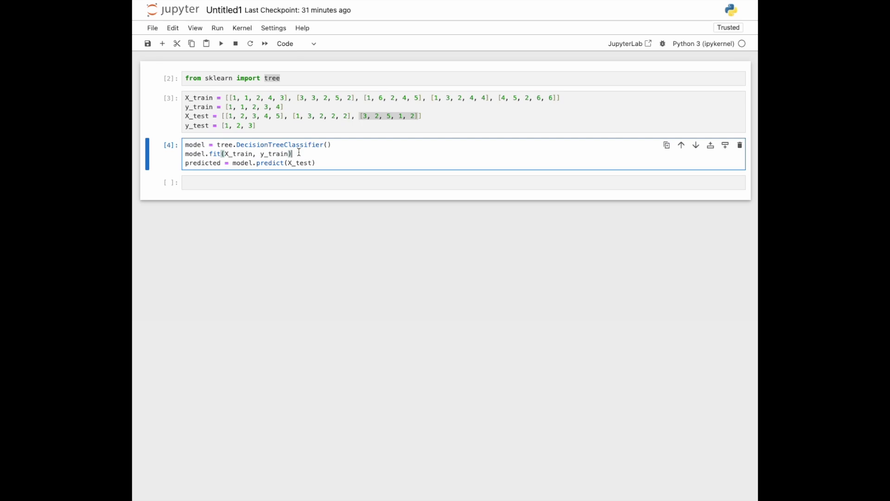
click(339, 163)
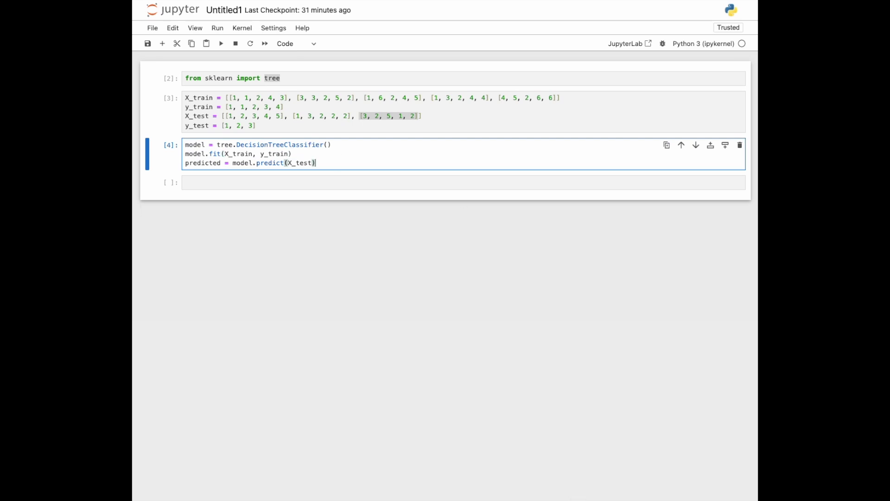